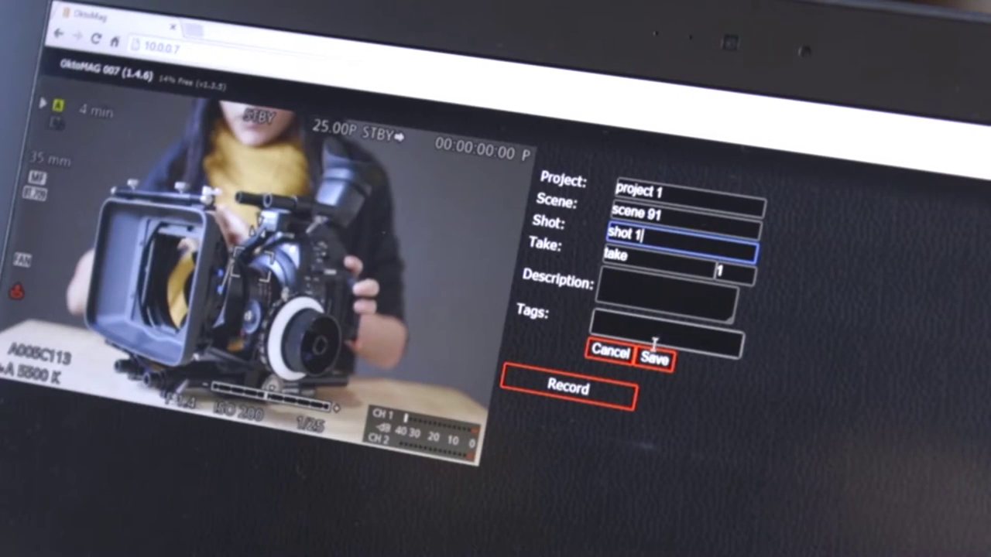
# Save project 1, scene 91, shot 1, take 1 as the next take's metadata.
pyautogui.click(657, 360)
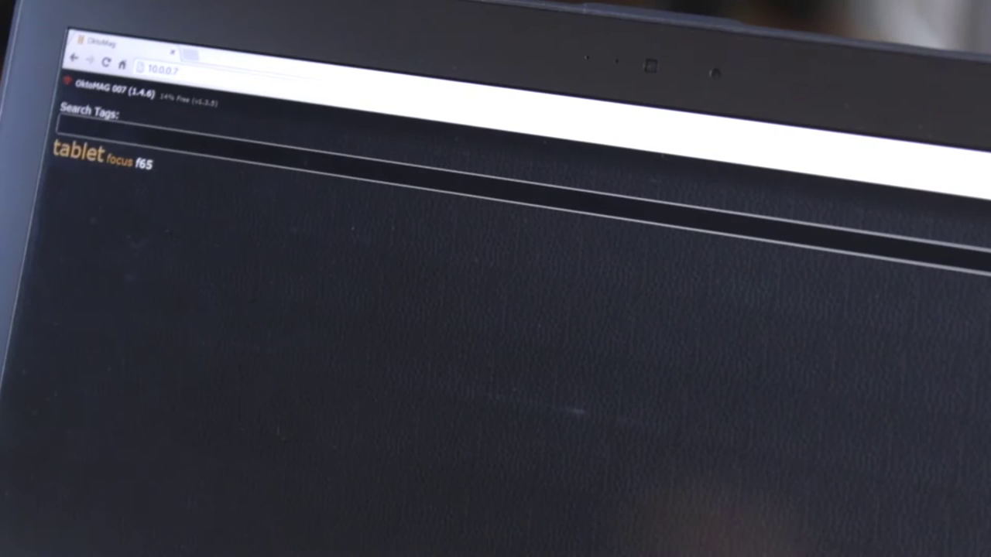